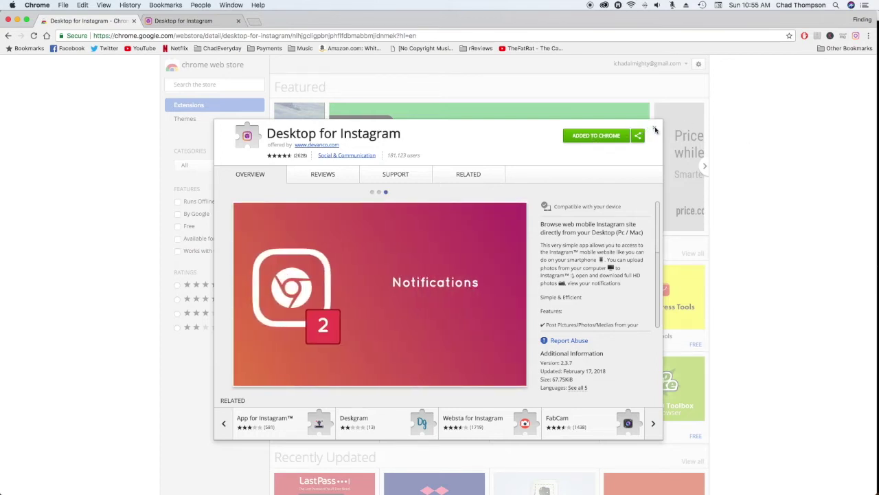
# - Close the open Desktop for Instagram tab and relaunch the extension in a new tab
pyautogui.middleClick(186, 19)
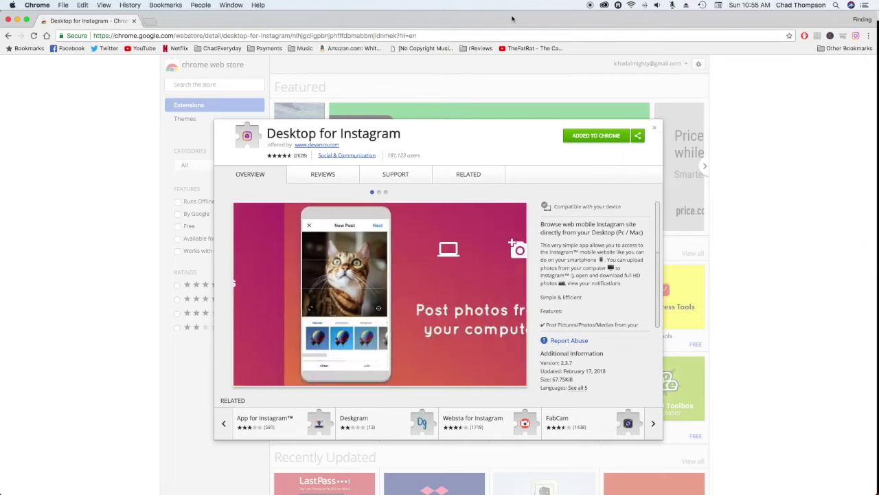
pyautogui.click(868, 36)
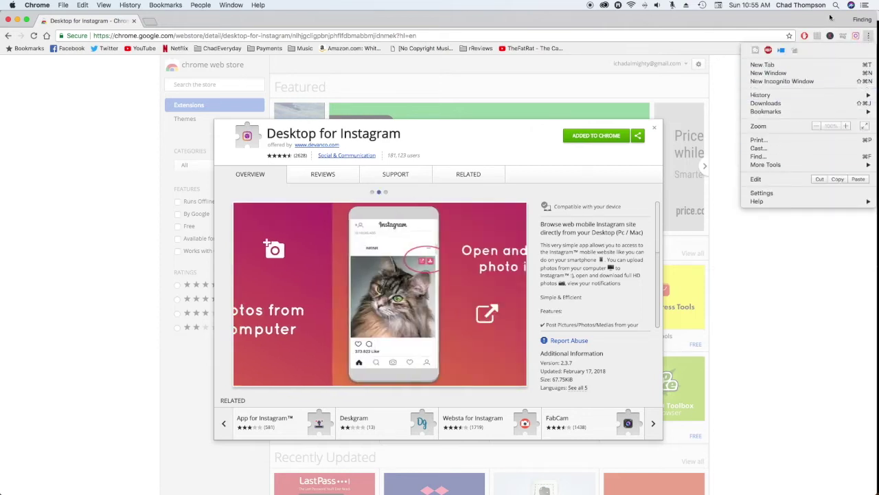
pyautogui.click(869, 35)
pyautogui.click(856, 35)
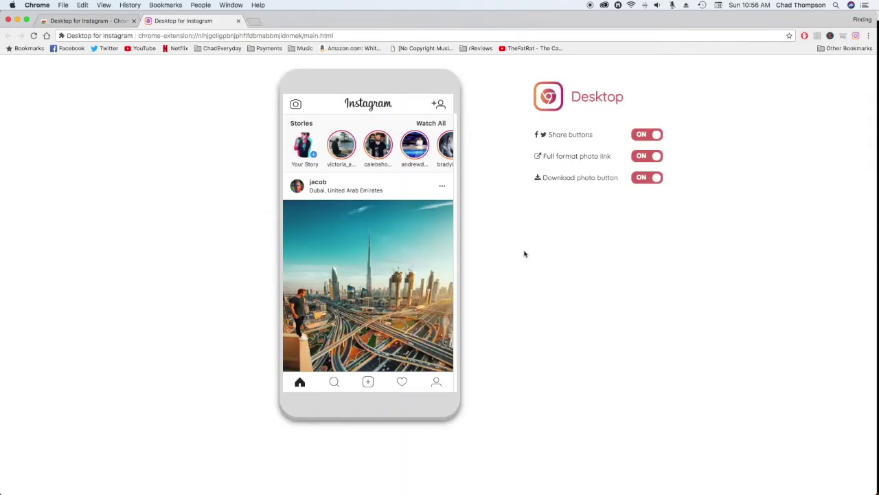
# - Open the Facebook sharing window for the Dubai post in the home feed and close it without posting
pyautogui.moveTo(384, 300)
pyautogui.scroll(-5, 388, 278)
pyautogui.scroll(5, 395, 274)
pyautogui.scroll(-2, 426, 215)
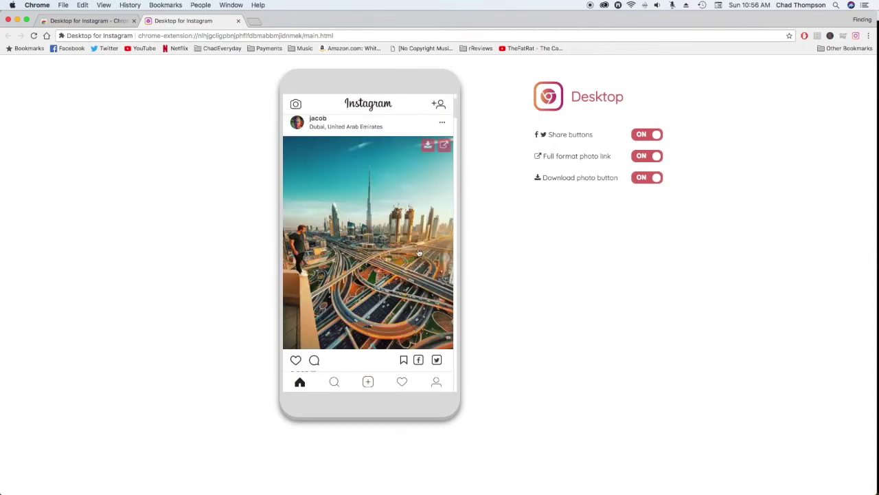
pyautogui.scroll(-1, 419, 253)
pyautogui.scroll(3, 423, 326)
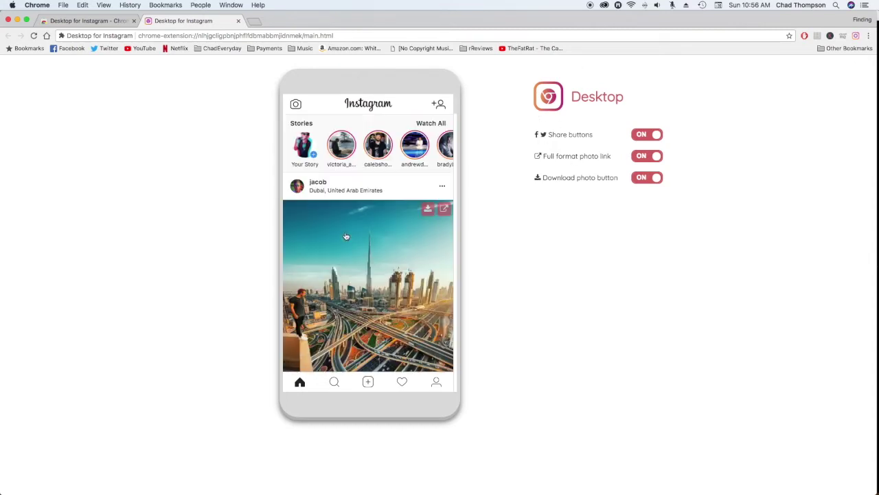
pyautogui.scroll(-3, 426, 233)
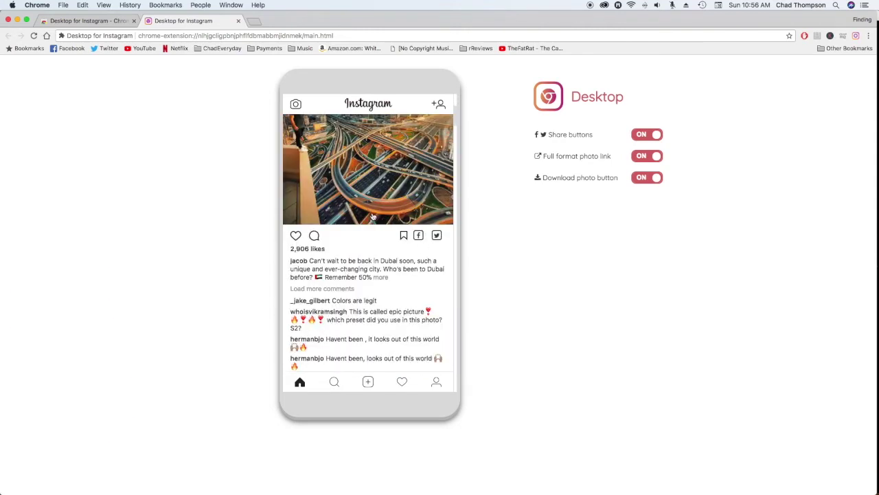
pyautogui.click(418, 235)
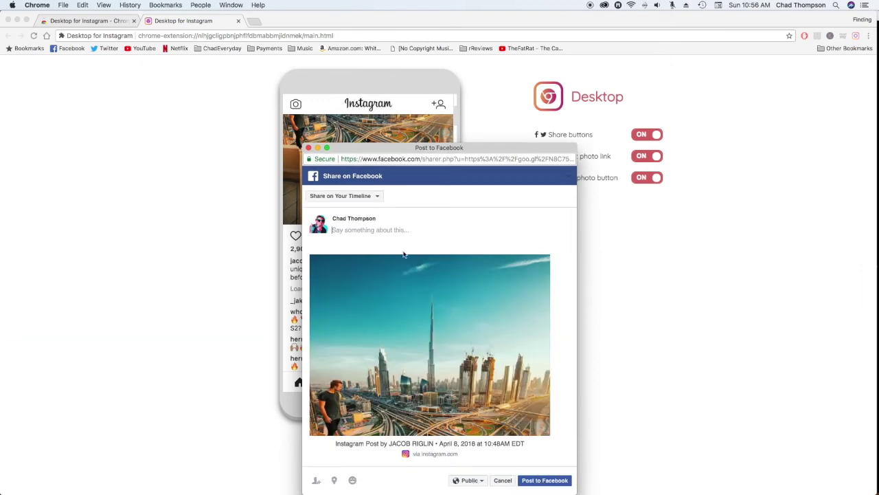
pyautogui.click(309, 149)
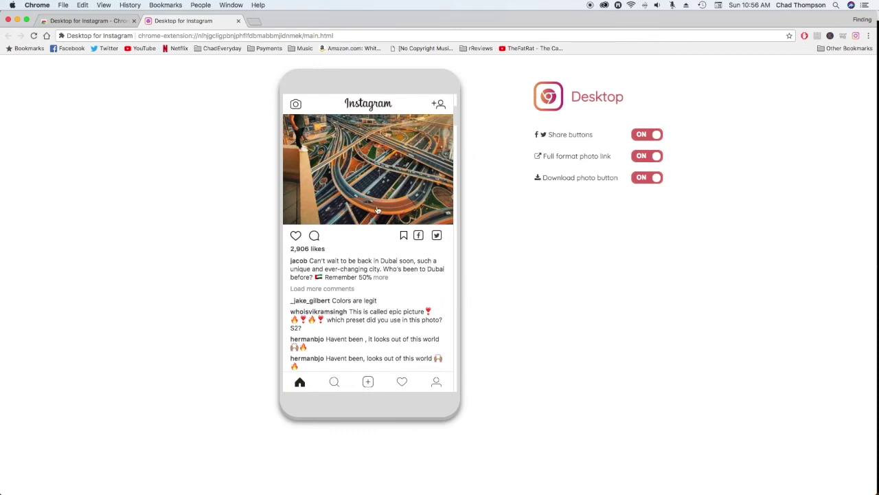
# - View the Dubai post's photo in full format in its own tab and close that tab
pyautogui.scroll(3, 325, 190)
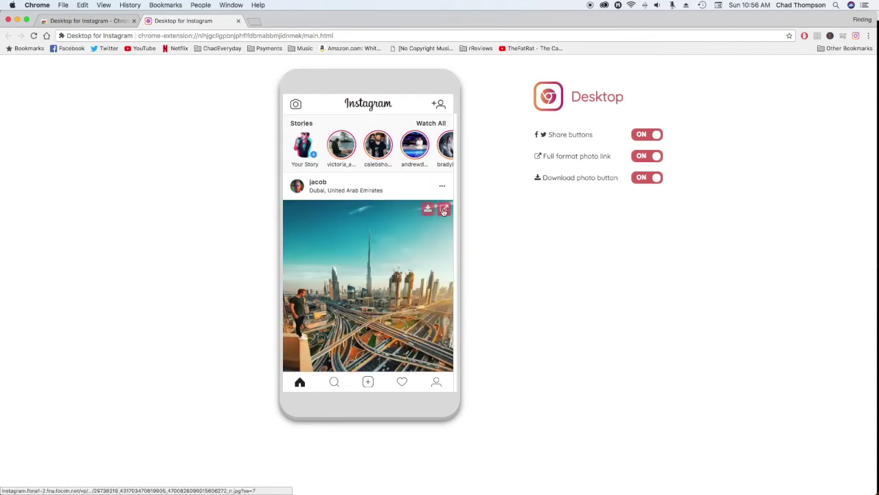
pyautogui.click(444, 211)
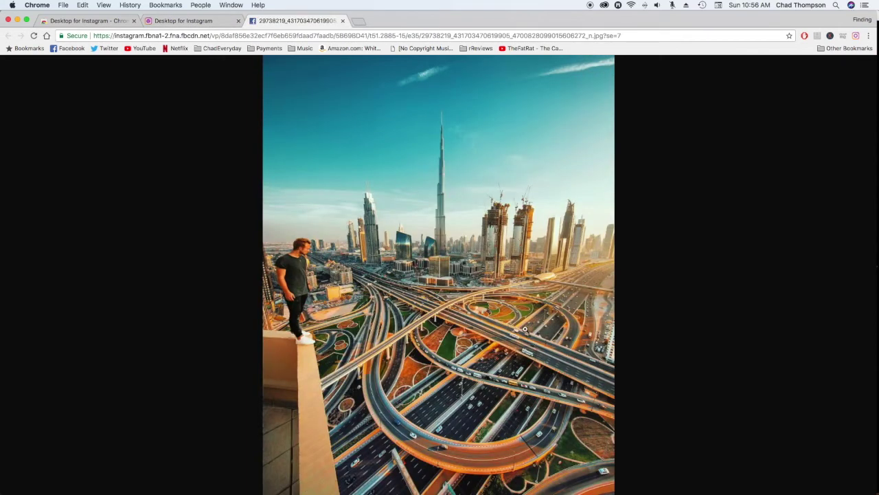
pyautogui.click(343, 21)
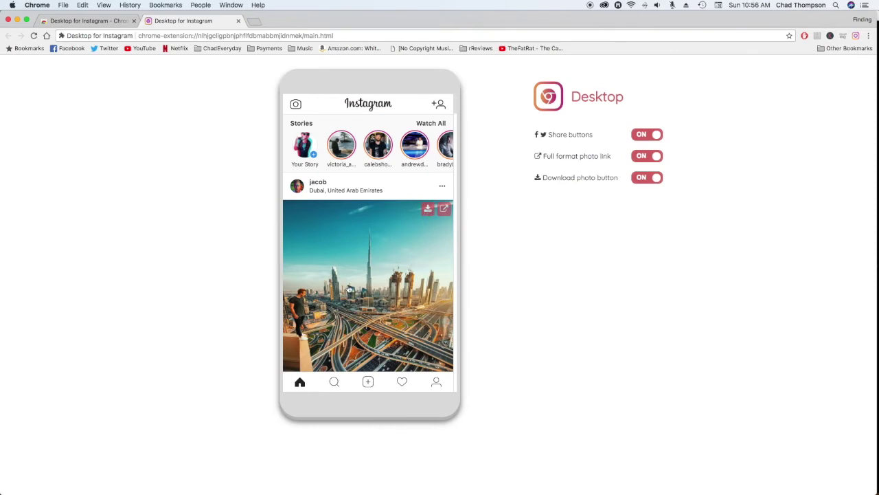
# - Start a new post with the edited portrait JPG from the Desktop folder and cancel the file selection
pyautogui.scroll(-2, 349, 289)
pyautogui.scroll(-10, 349, 288)
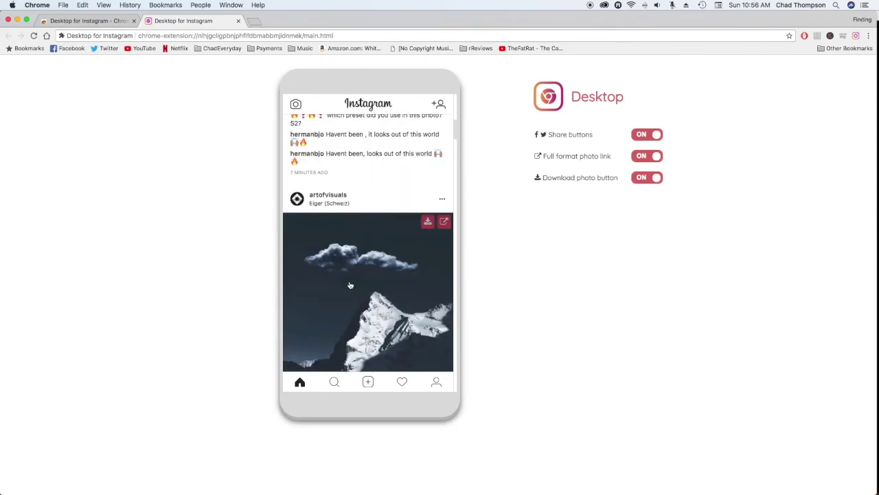
pyautogui.scroll(10, 351, 282)
pyautogui.scroll(-5, 351, 279)
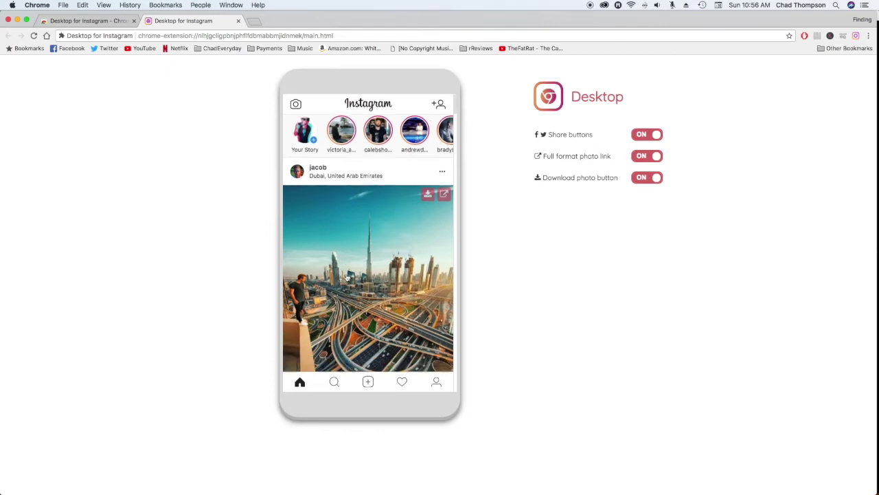
pyautogui.click(368, 382)
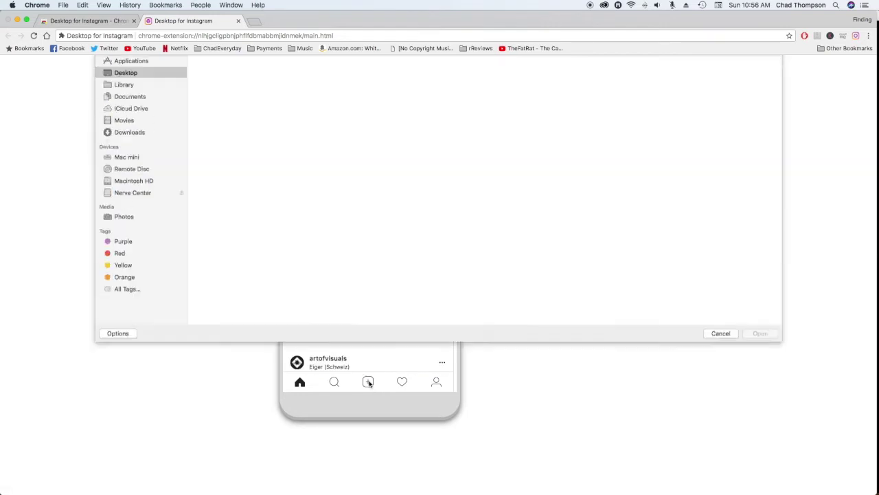
pyautogui.click(219, 99)
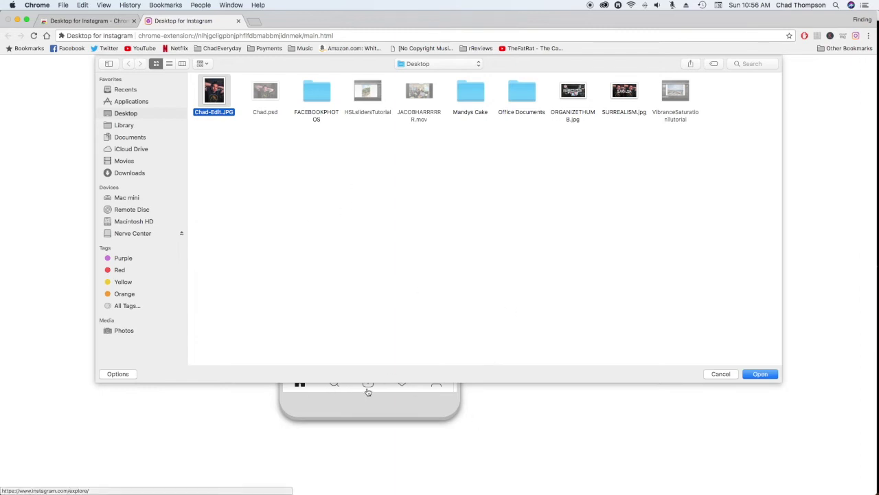
pyautogui.click(719, 374)
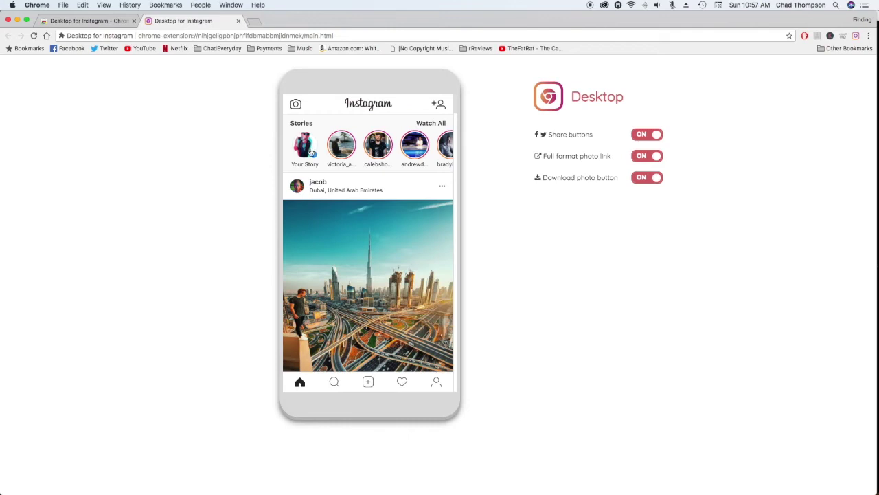
# - Look through the profile page of the Dubai post's author and return to the home feed
pyautogui.scroll(-5, 348, 227)
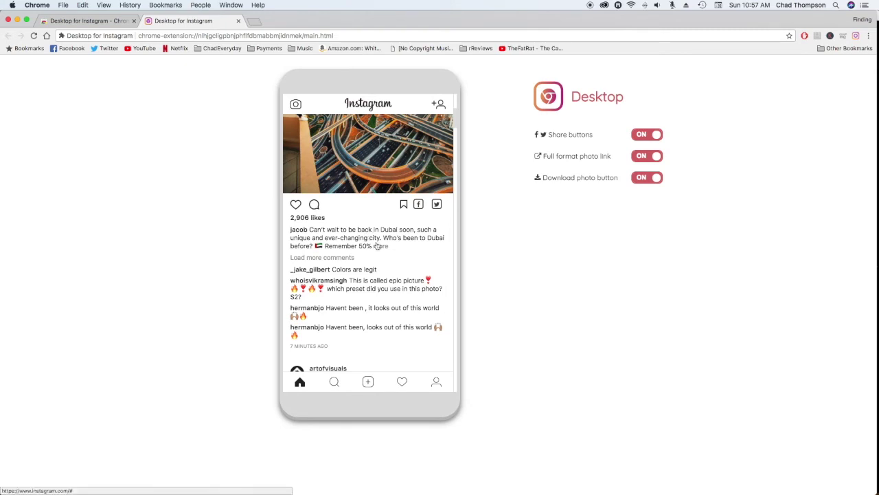
pyautogui.scroll(5, 382, 242)
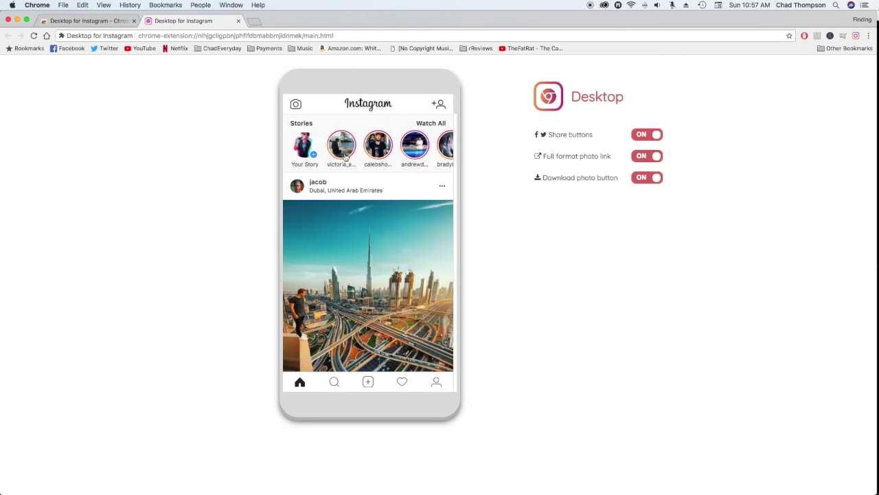
pyautogui.scroll(-4, 345, 247)
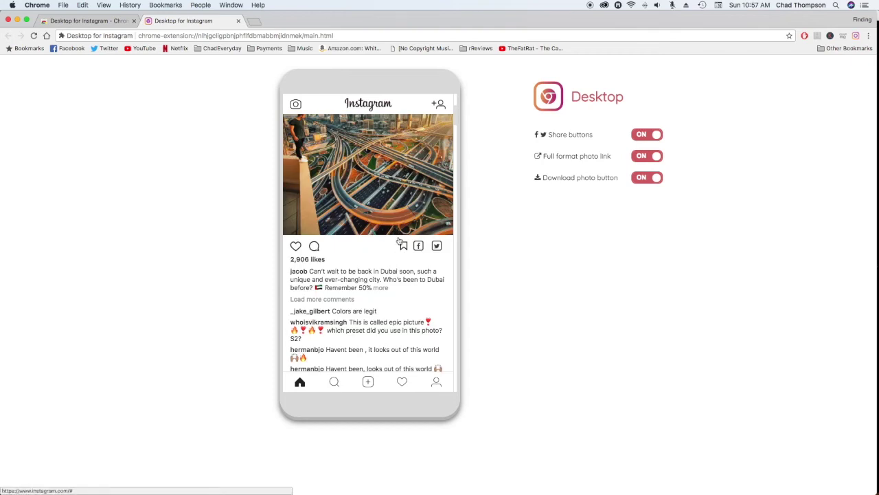
pyautogui.scroll(5, 401, 242)
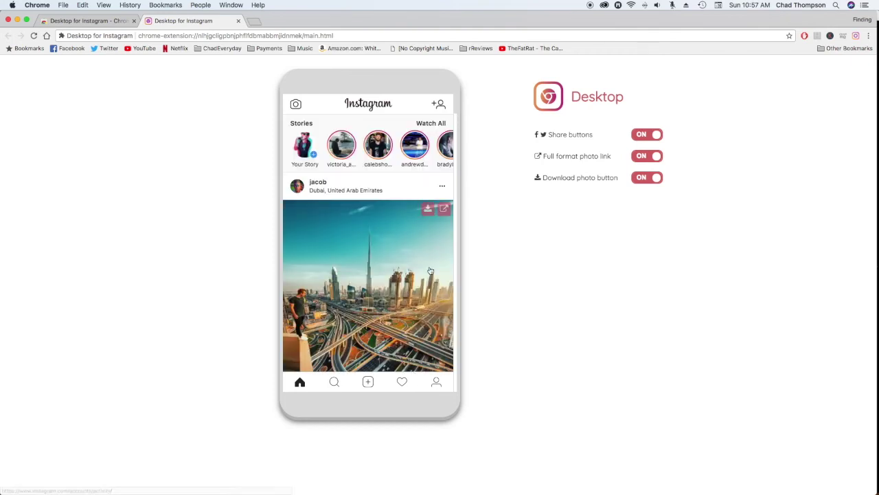
pyautogui.click(317, 182)
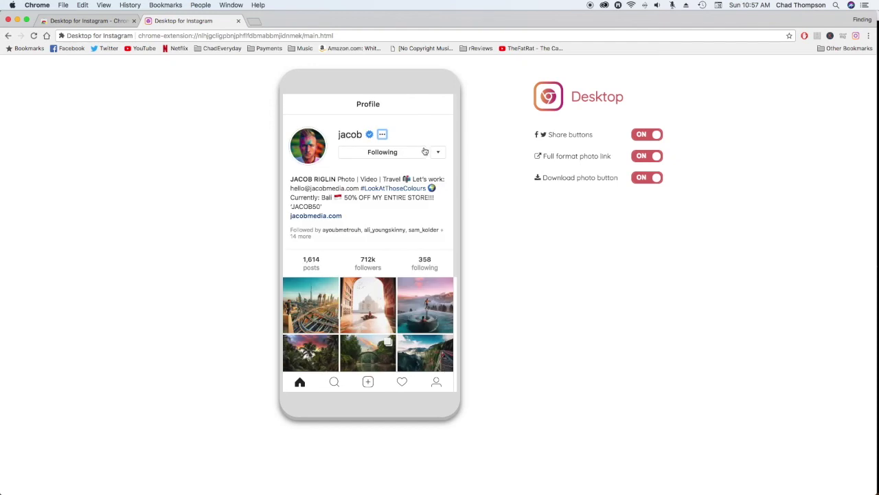
pyautogui.scroll(-5, 391, 178)
pyautogui.scroll(5, 394, 177)
pyautogui.click(301, 381)
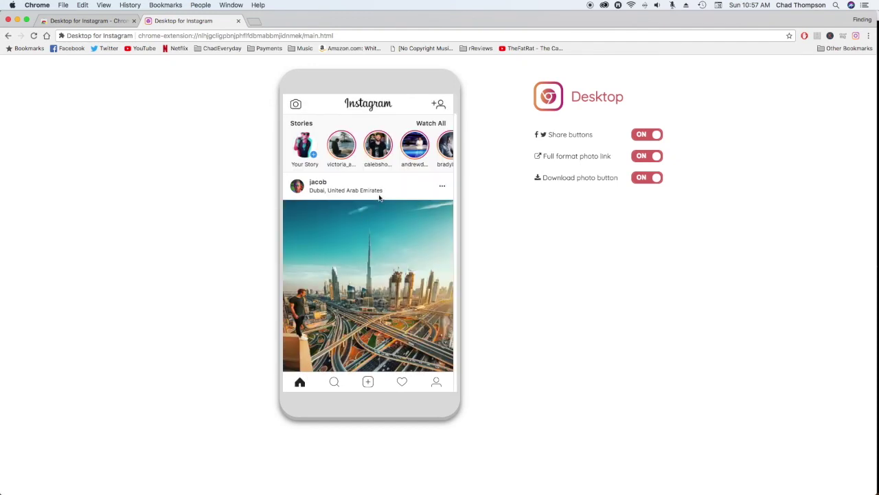